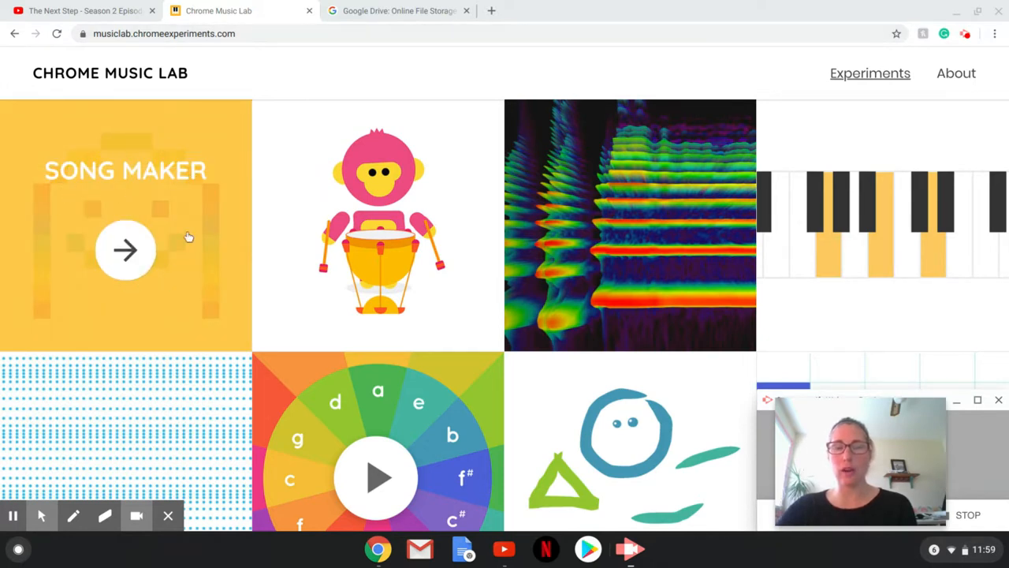
# Launch Song Maker from its tile to get an empty grid at tempo 120.
pyautogui.click(124, 251)
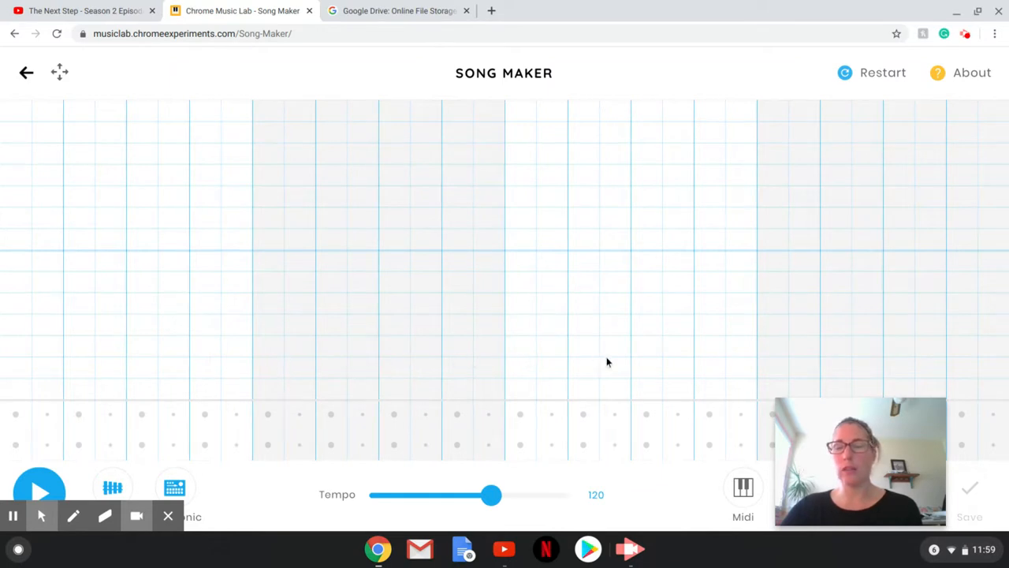
# Place four low drum hits along the bottom rhythm row of the first bar.
pyautogui.click(14, 446)
pyautogui.click(78, 446)
pyautogui.click(145, 446)
pyautogui.click(207, 446)
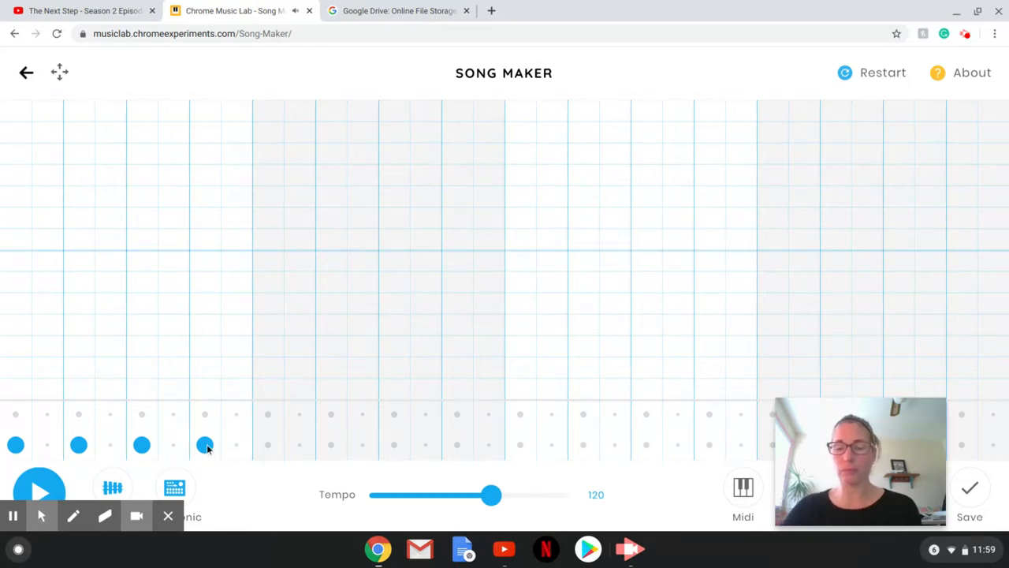
pyautogui.press('XF86AudioRaiseVolume')
pyautogui.press('XF86AudioRaiseVolume')
pyautogui.press('XF86AudioRaiseVolume')
pyautogui.press('XF86AudioRaiseVolume')
pyautogui.press('XF86AudioRaiseVolume')
pyautogui.press('XF86AudioRaiseVolume')
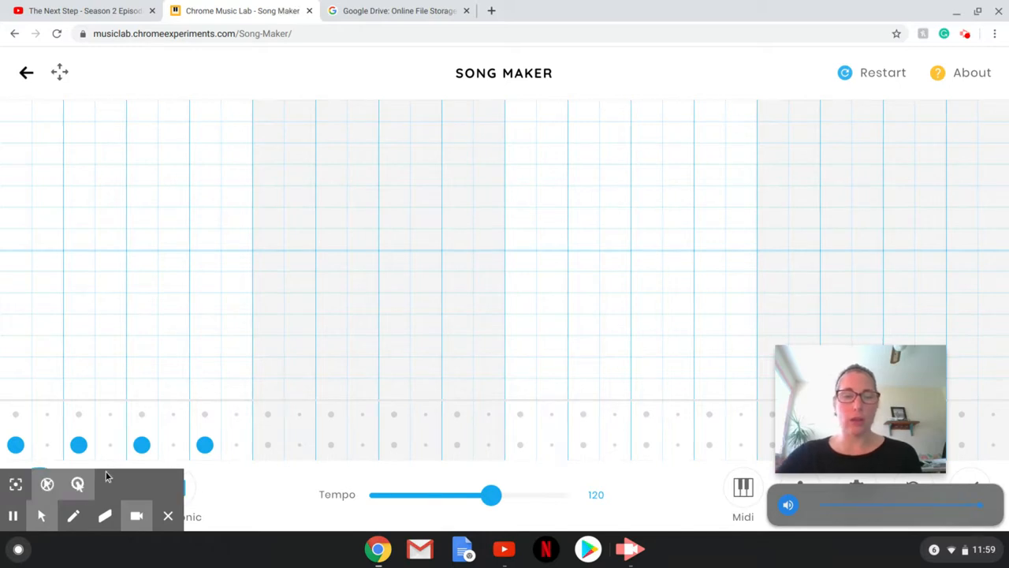
# Add three high percussion hits between the drum beats in the top rhythm row.
pyautogui.click(48, 415)
pyautogui.click(111, 416)
pyautogui.click(167, 415)
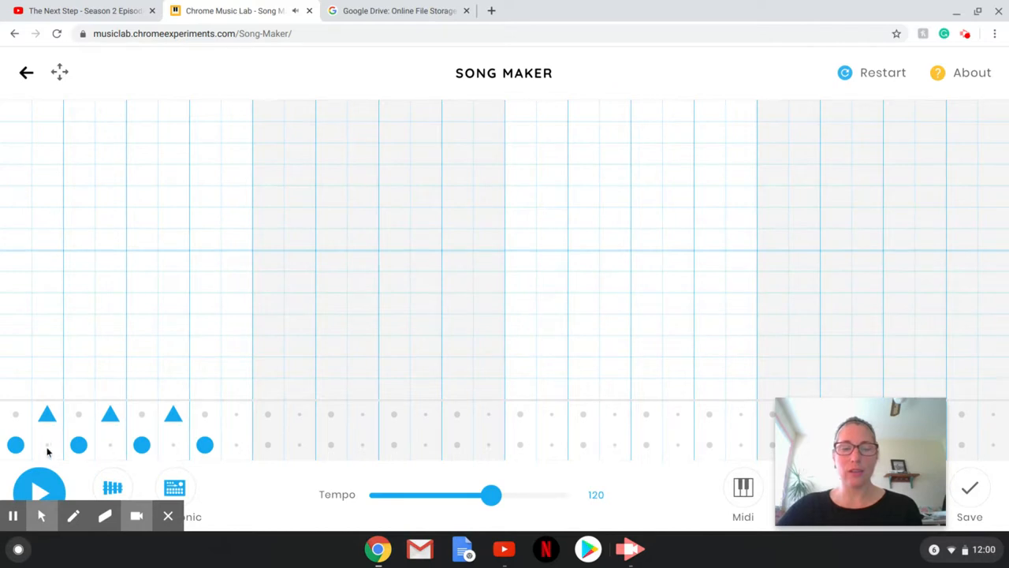
pyautogui.click(14, 446)
pyautogui.click(14, 446)
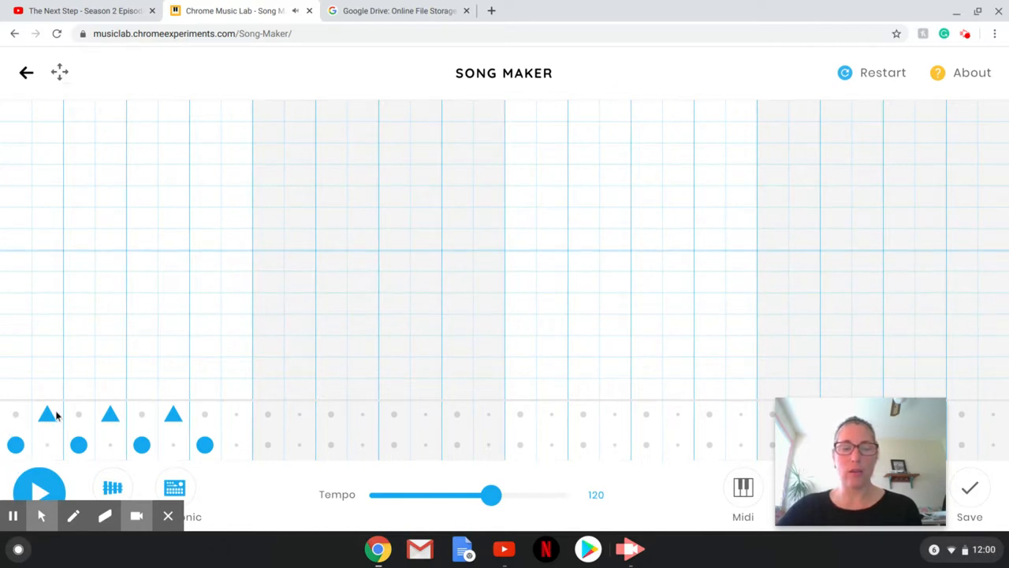
# Play the beat, stop it, and switch to a different percussion kit.
pyautogui.click(48, 487)
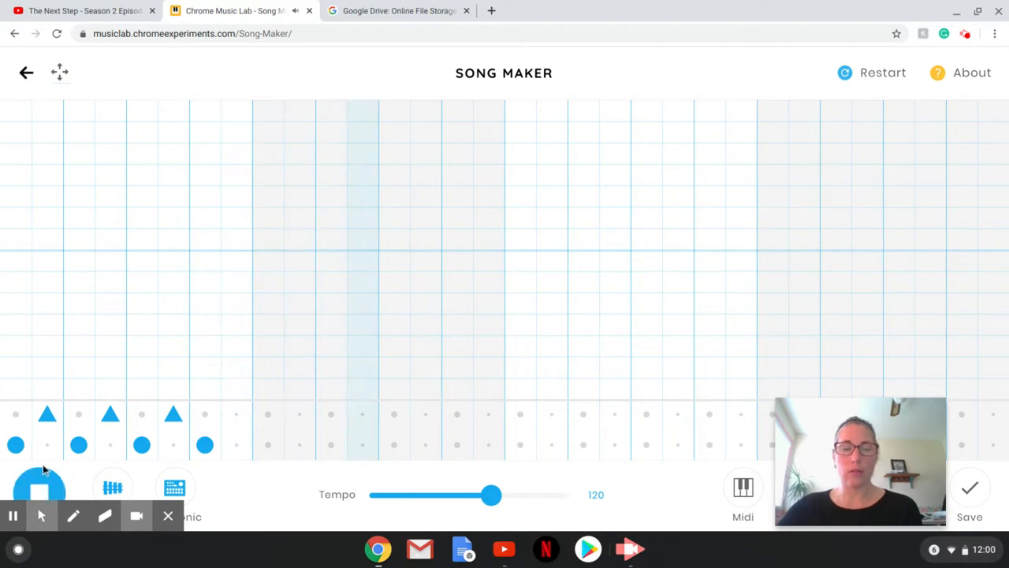
pyautogui.click(38, 486)
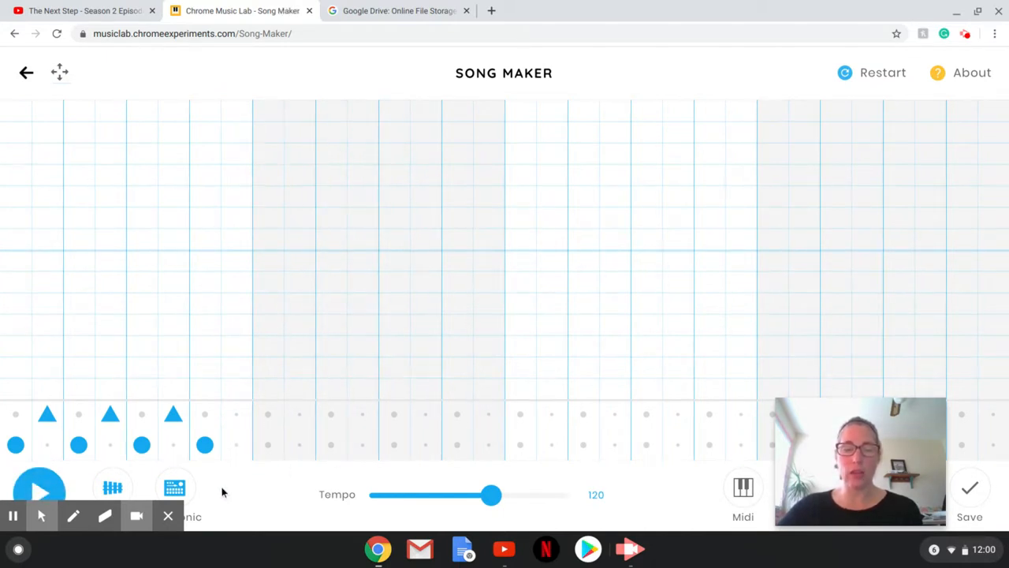
pyautogui.click(184, 490)
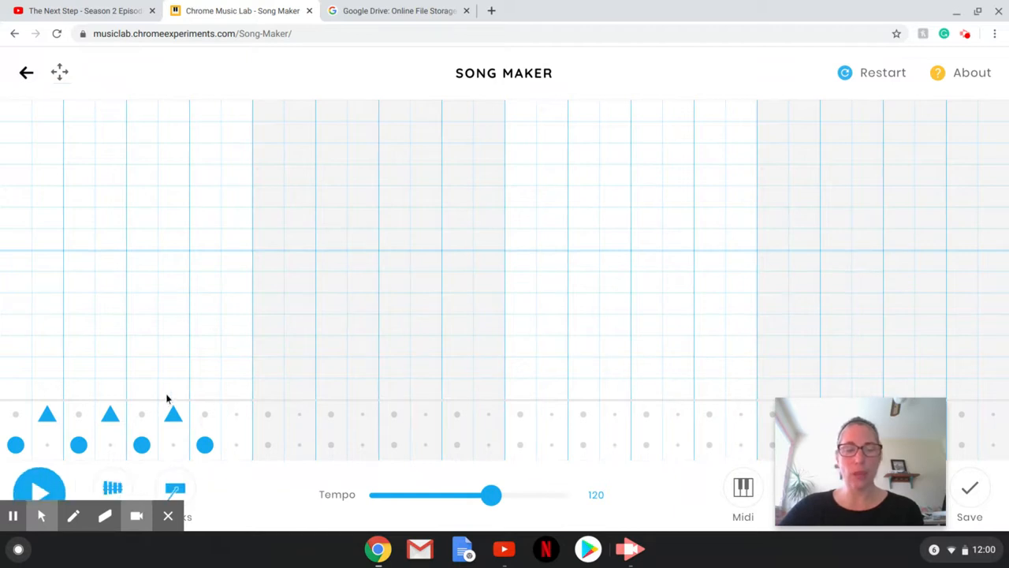
# Enter a rising run of rainbow melody notes, one per step, from the lowest pitch.
pyautogui.click(23, 387)
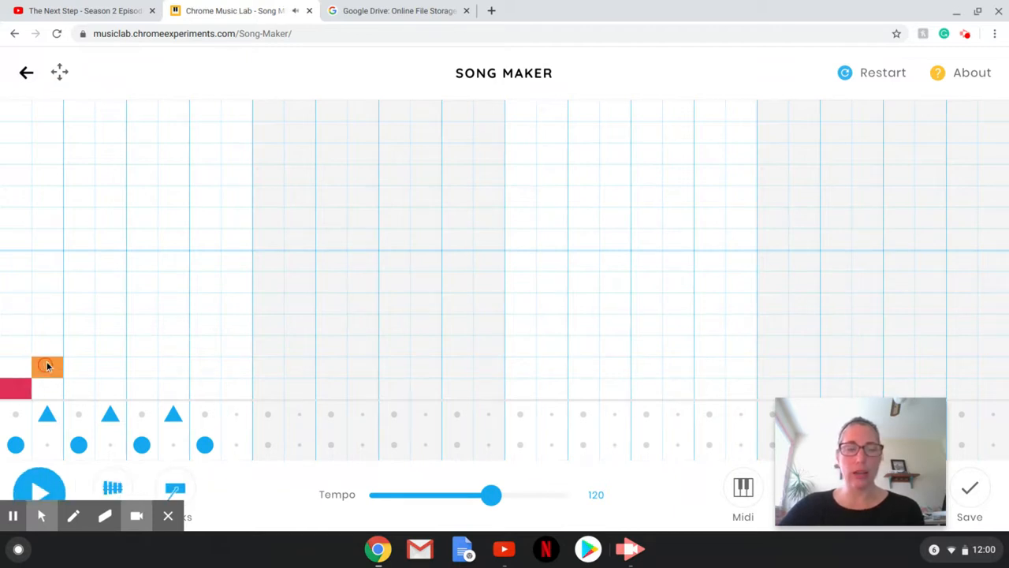
pyautogui.click(79, 347)
pyautogui.click(110, 324)
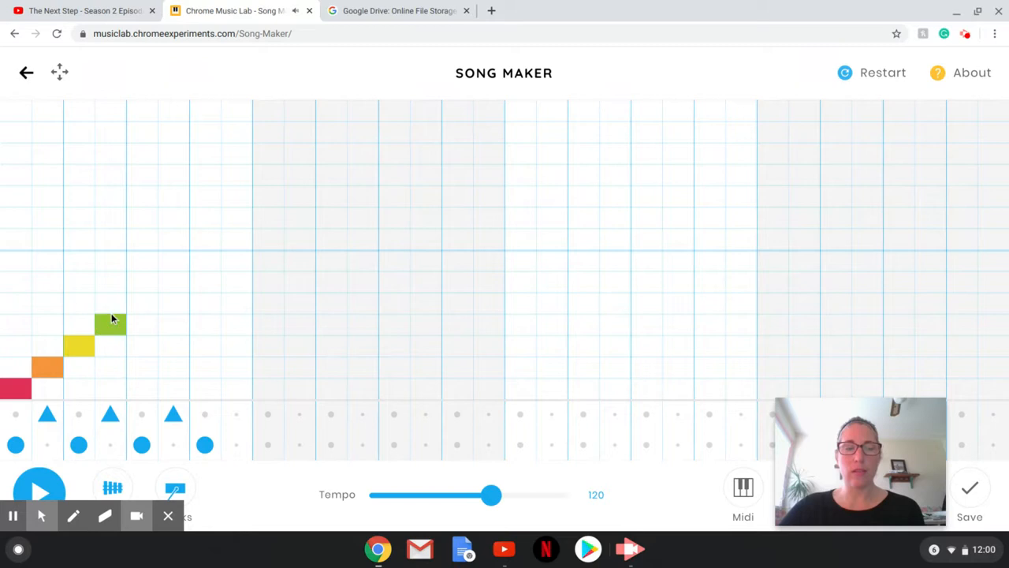
pyautogui.click(143, 304)
pyautogui.click(166, 286)
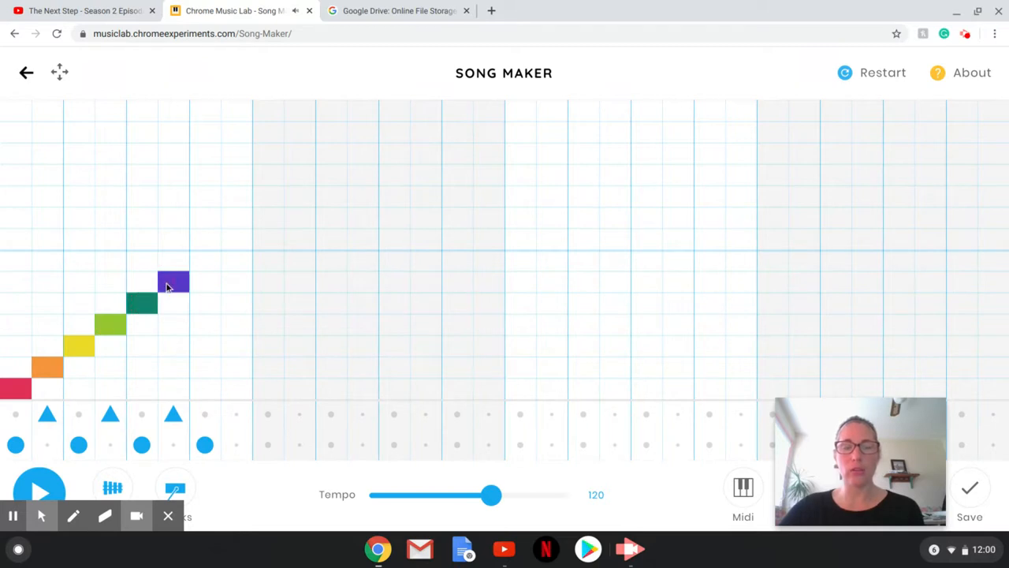
pyautogui.moveTo(799, 430); pyautogui.dragTo(858, 274)
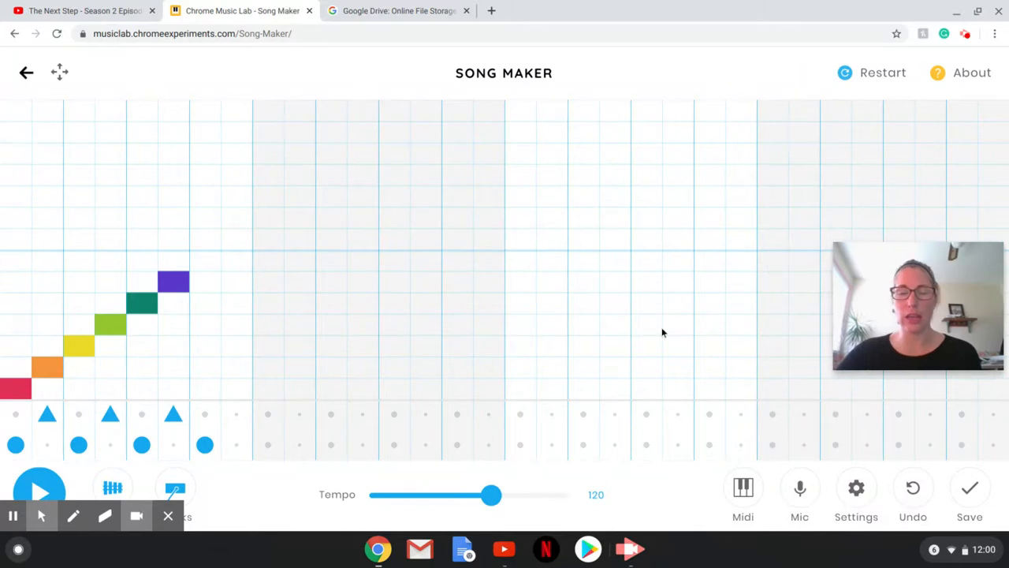
# Switch the melody instrument to Piano and redo the red and orange opening notes.
pyautogui.click(112, 488)
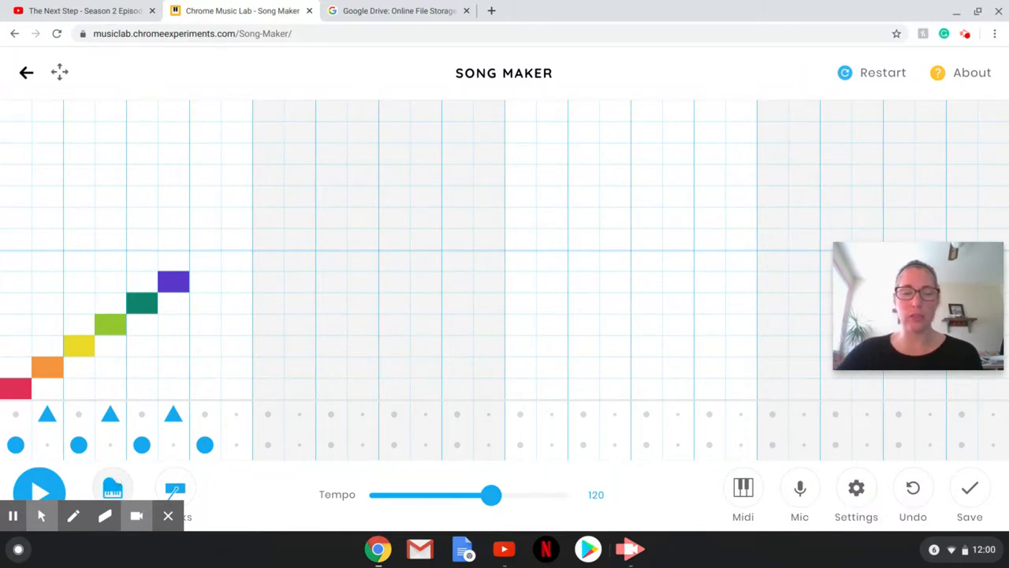
pyautogui.click(30, 386)
pyautogui.click(50, 367)
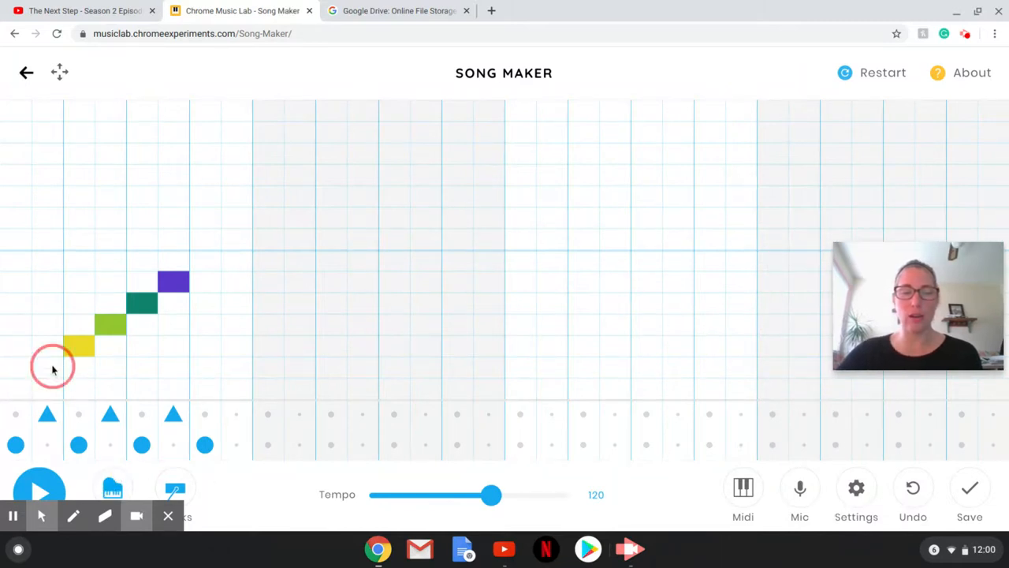
pyautogui.click(16, 390)
pyautogui.click(60, 363)
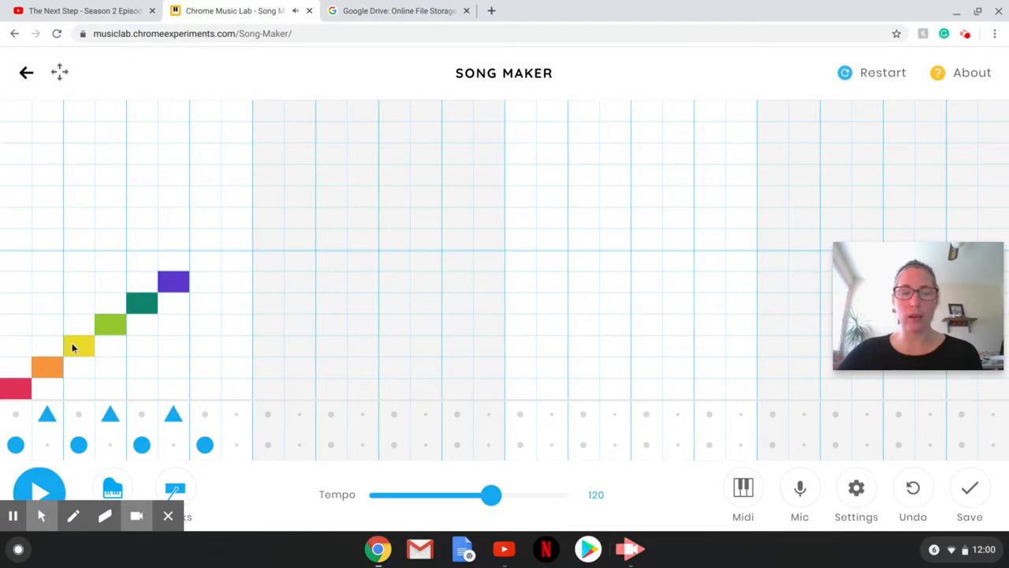
# Play the melody over the beat, then stop it.
pyautogui.moveTo(117, 489)
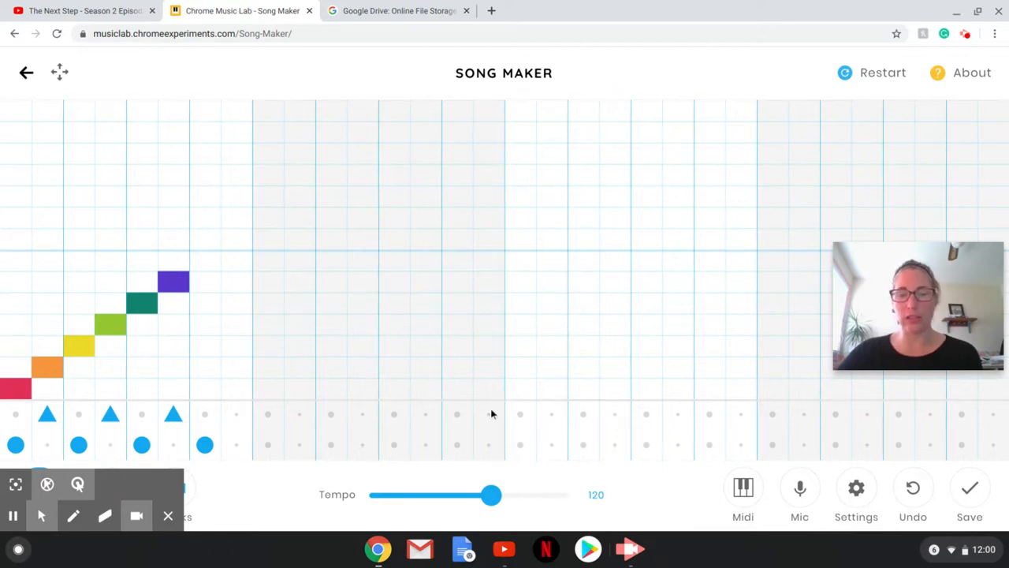
pyautogui.click(41, 486)
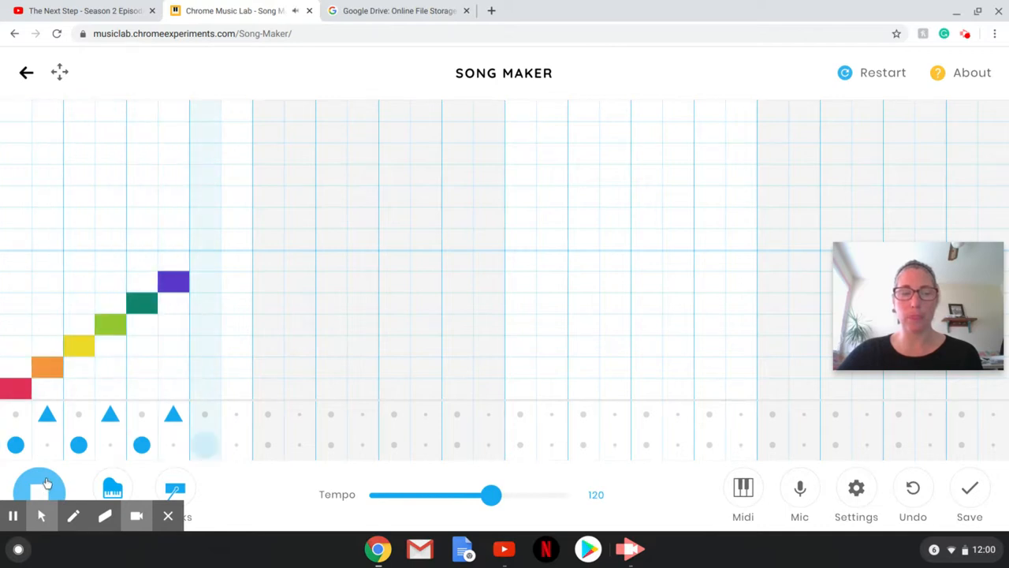
pyautogui.click(43, 487)
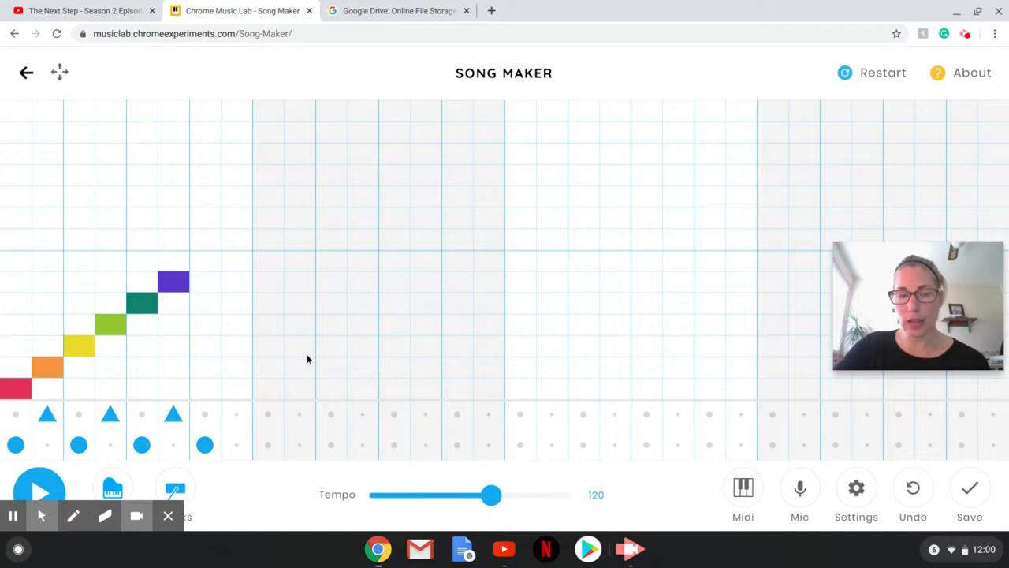
# Sing green, yellow and red notes into the opening columns using the Mic.
pyautogui.click(800, 489)
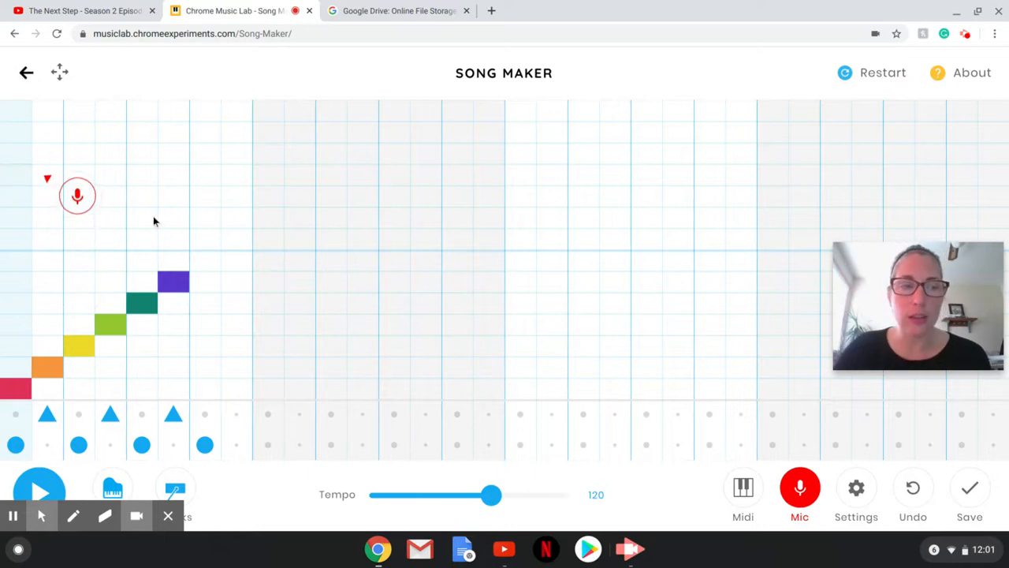
pyautogui.click(42, 183)
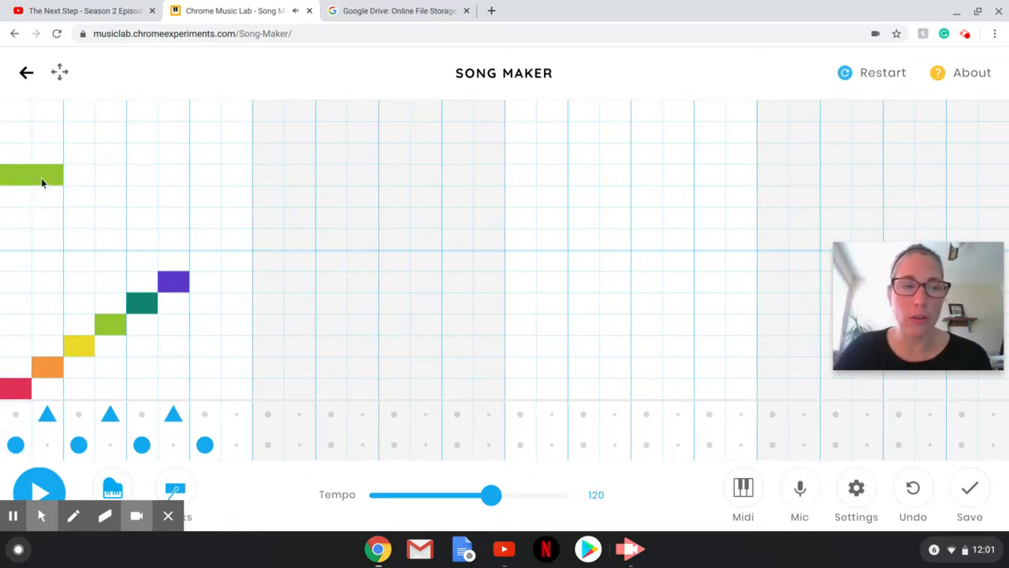
pyautogui.click(19, 198)
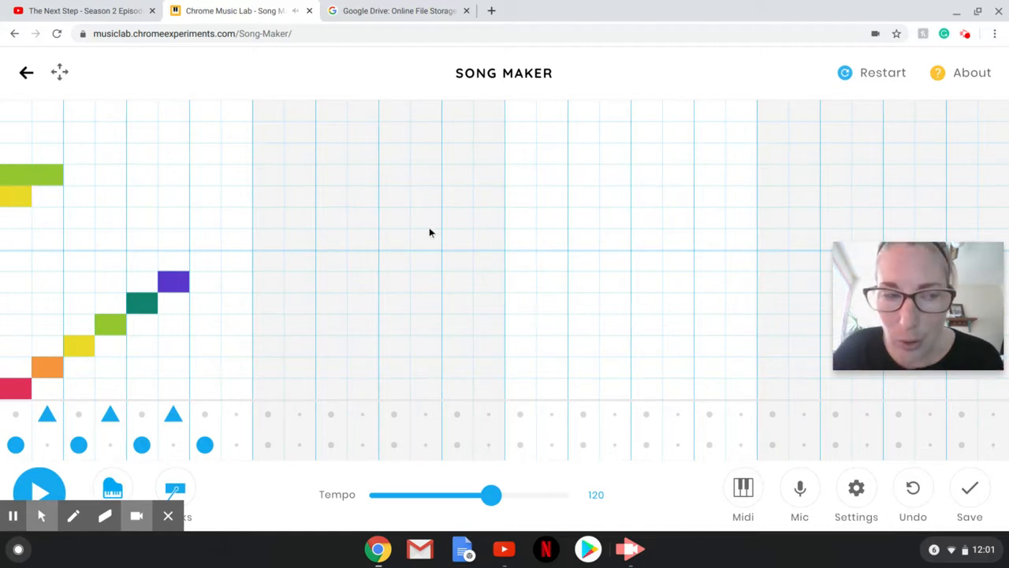
pyautogui.click(796, 487)
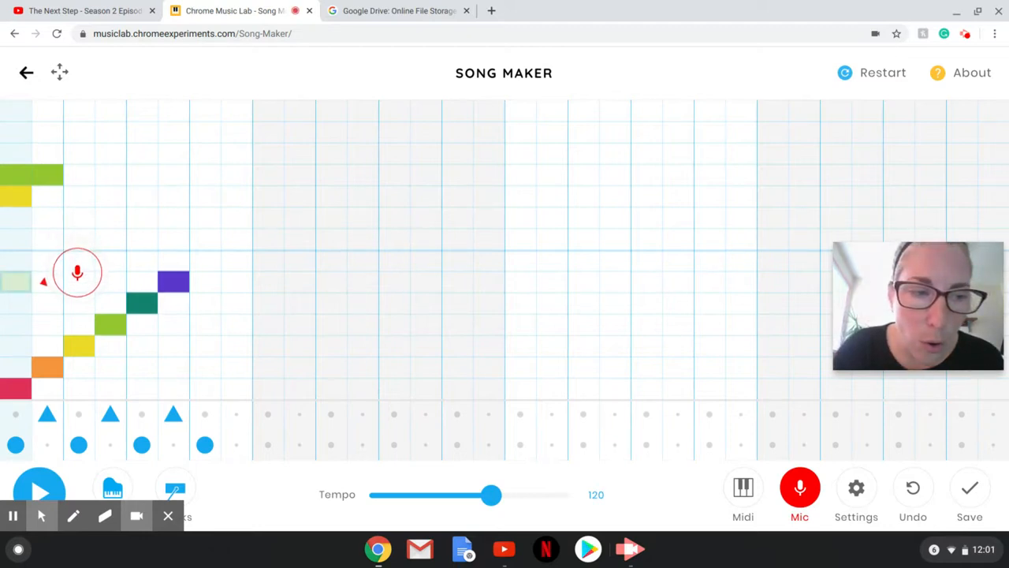
pyautogui.click(29, 247)
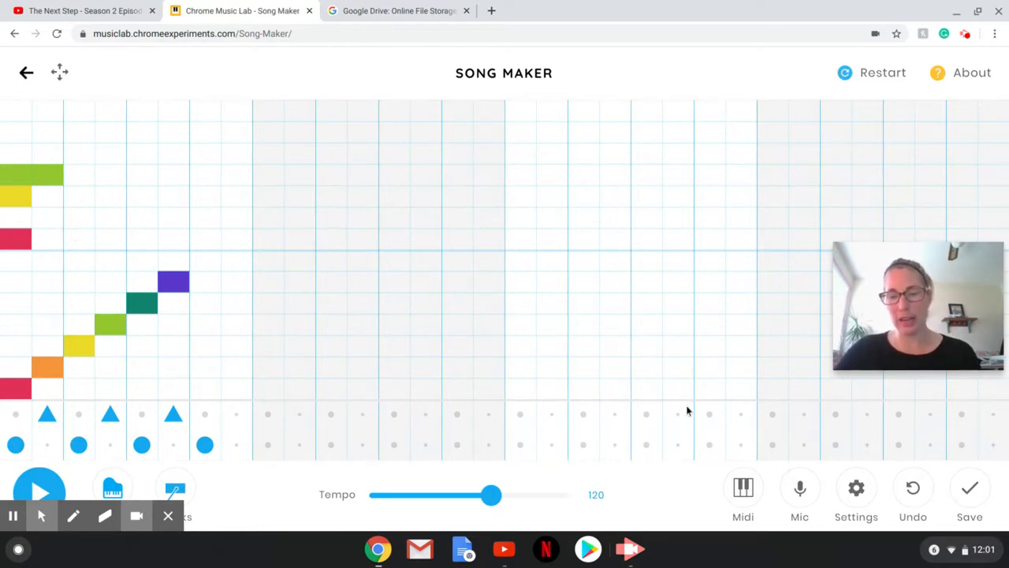
# Drag the tempo down to 103, play the tune back, and open Settings.
pyautogui.click(491, 497)
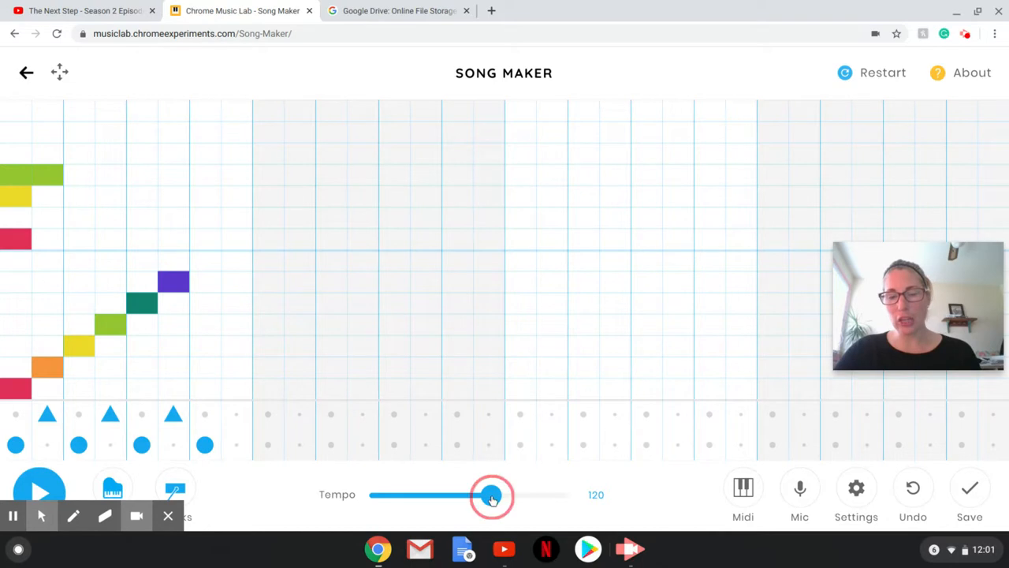
pyautogui.moveTo(491, 496)
pyautogui.mouseDown()
pyautogui.moveTo(541, 492)
pyautogui.moveTo(410, 496)
pyautogui.moveTo(474, 494)
pyautogui.mouseUp()
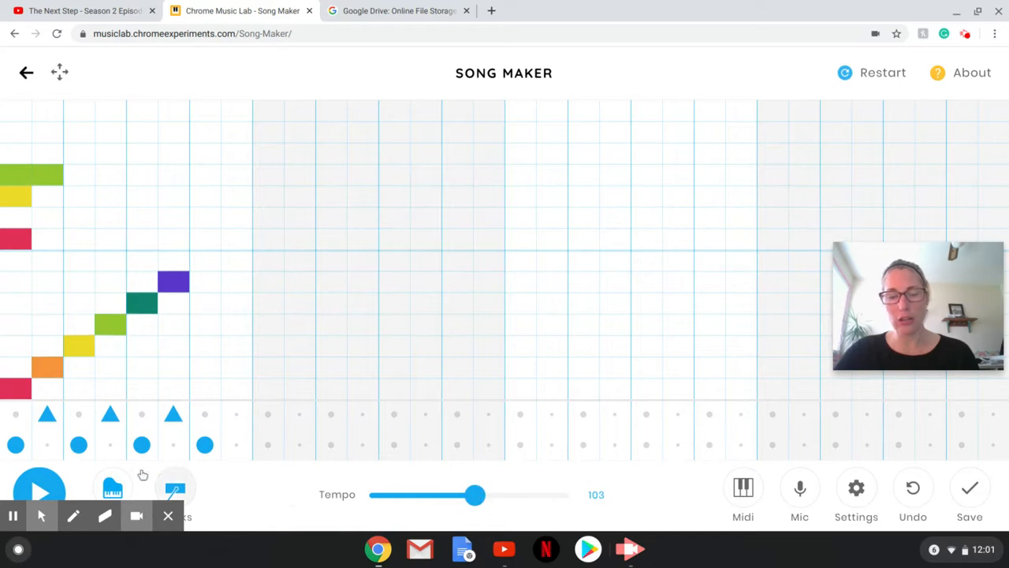
pyautogui.click(32, 488)
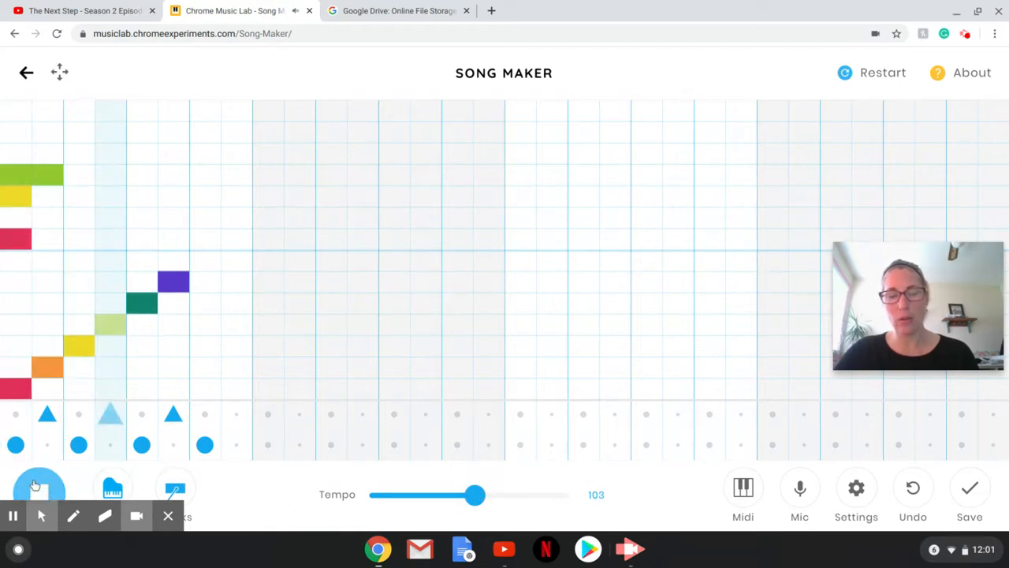
pyautogui.click(35, 485)
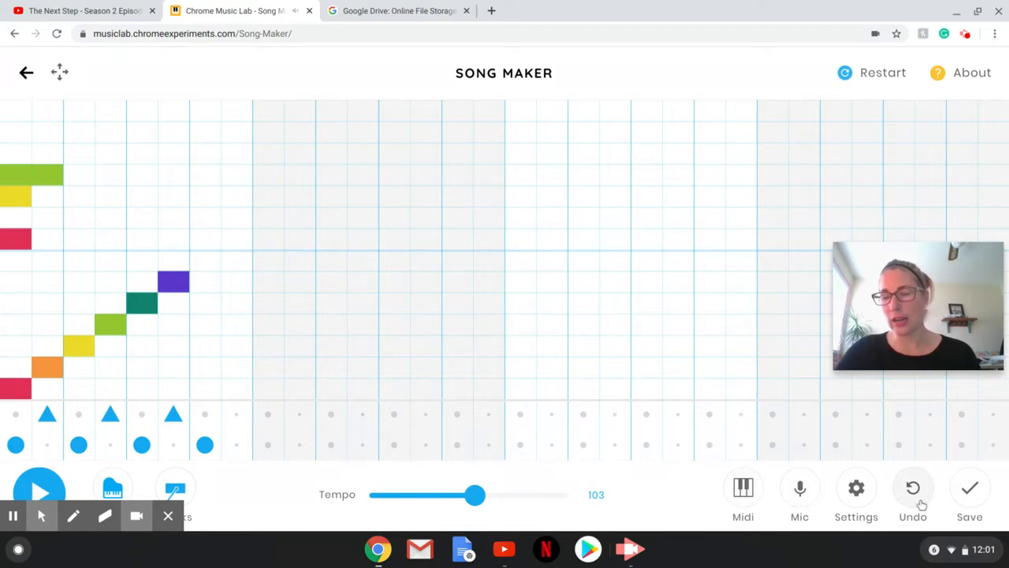
pyautogui.click(858, 491)
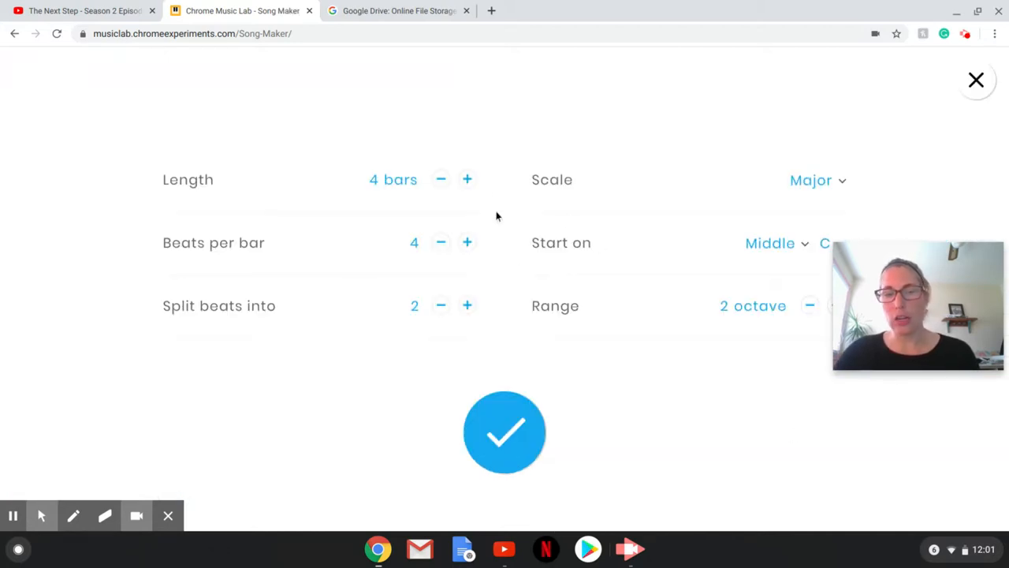
# Increase the song length from 4 to 8 bars and confirm the settings.
pyautogui.click(468, 181)
pyautogui.click(468, 181)
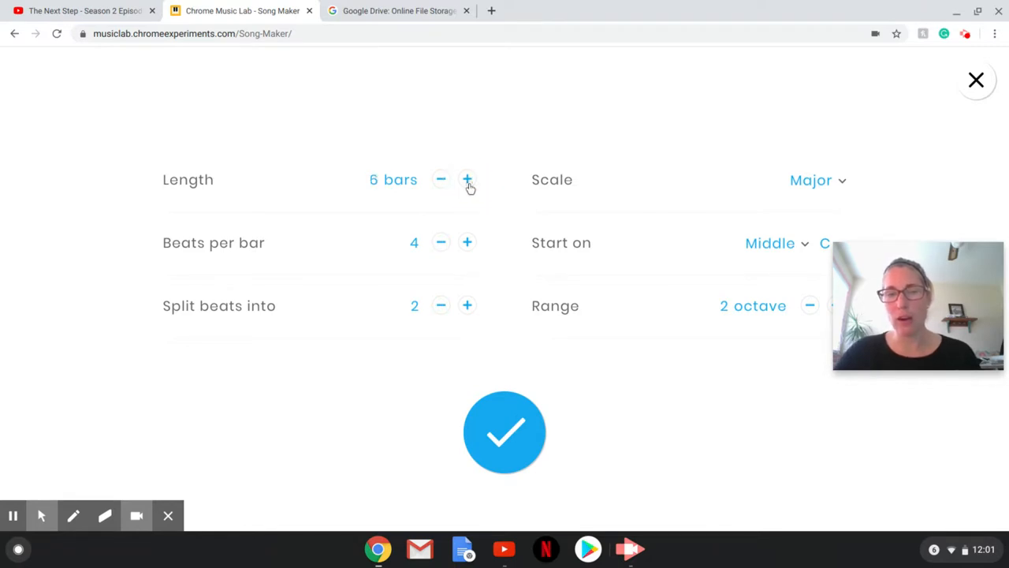
pyautogui.click(468, 180)
pyautogui.click(467, 180)
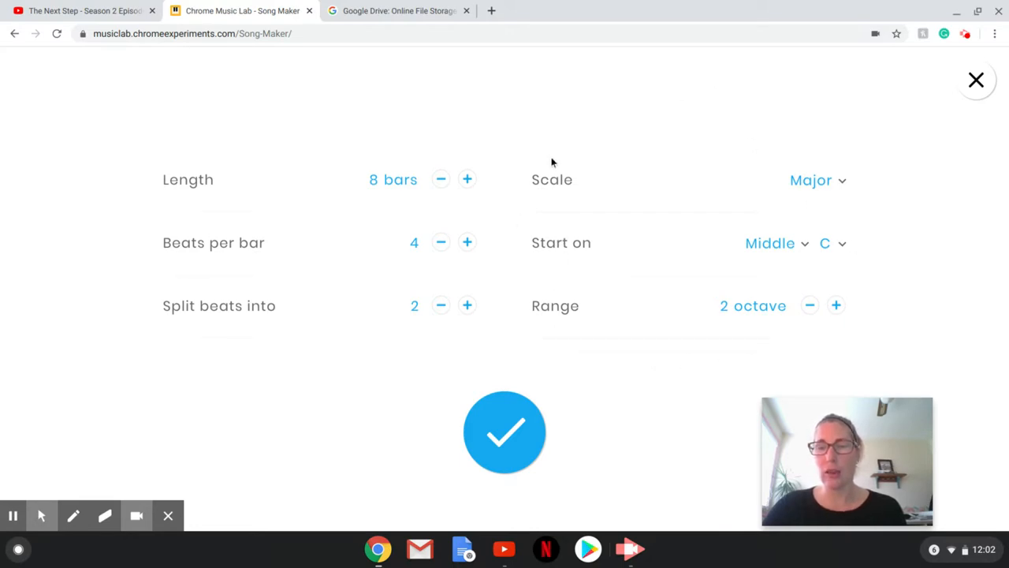
pyautogui.click(507, 440)
# Remove the red sung note from the first column of the melody grid.
pyautogui.moveTo(828, 432); pyautogui.dragTo(855, 279)
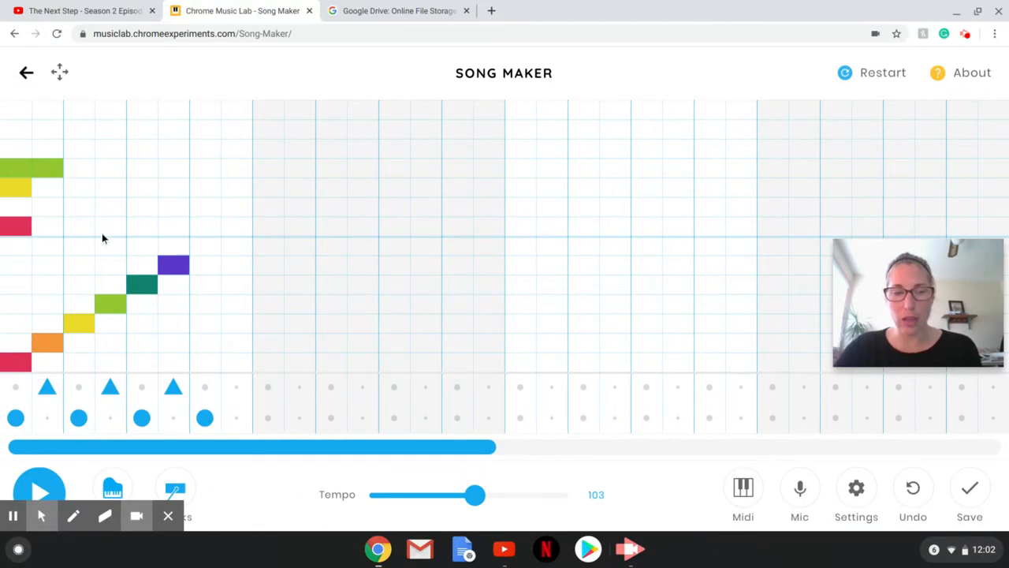
pyautogui.click(18, 229)
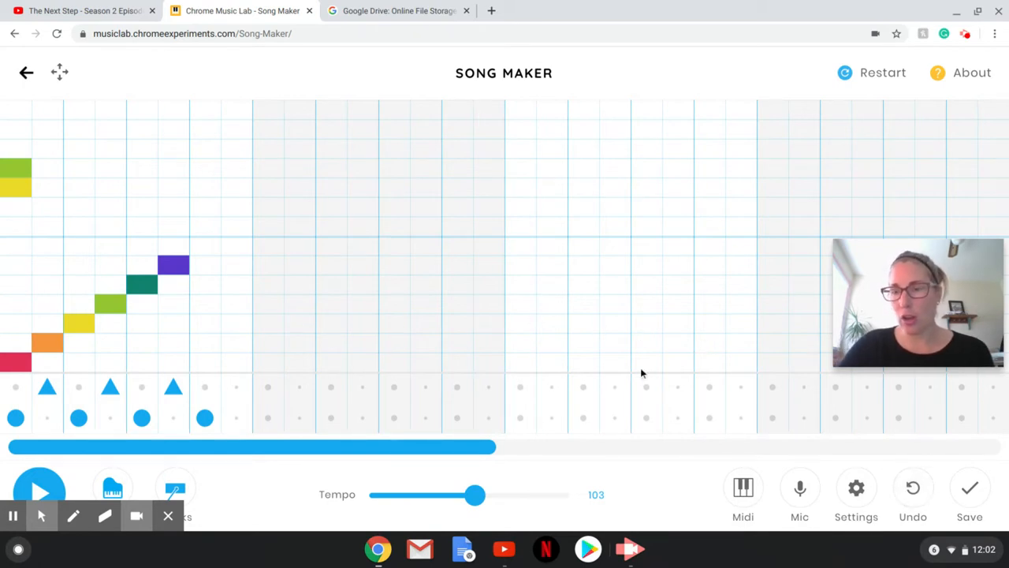
# Save the song and copy its shareable link.
pyautogui.click(965, 493)
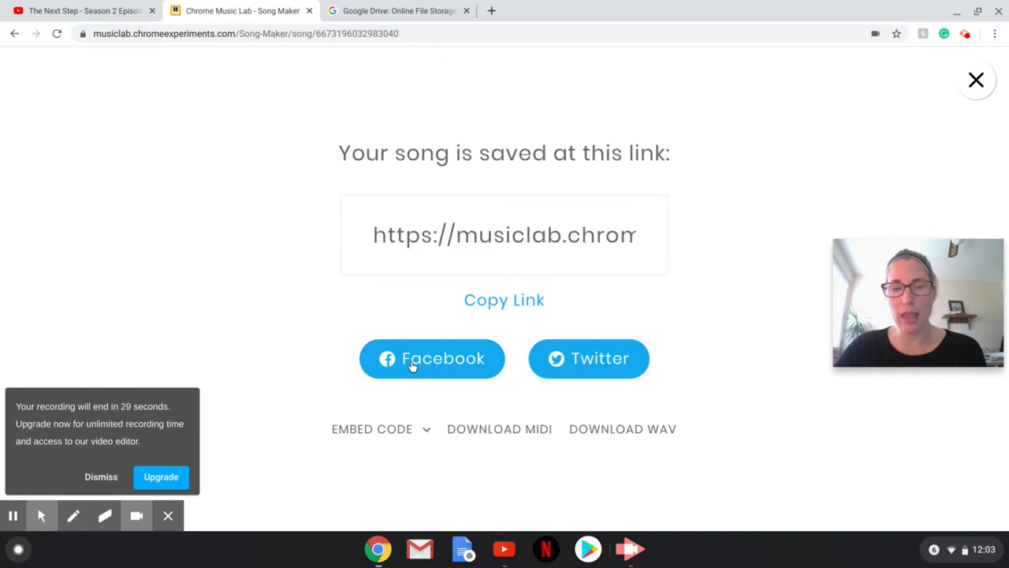
pyautogui.click(507, 303)
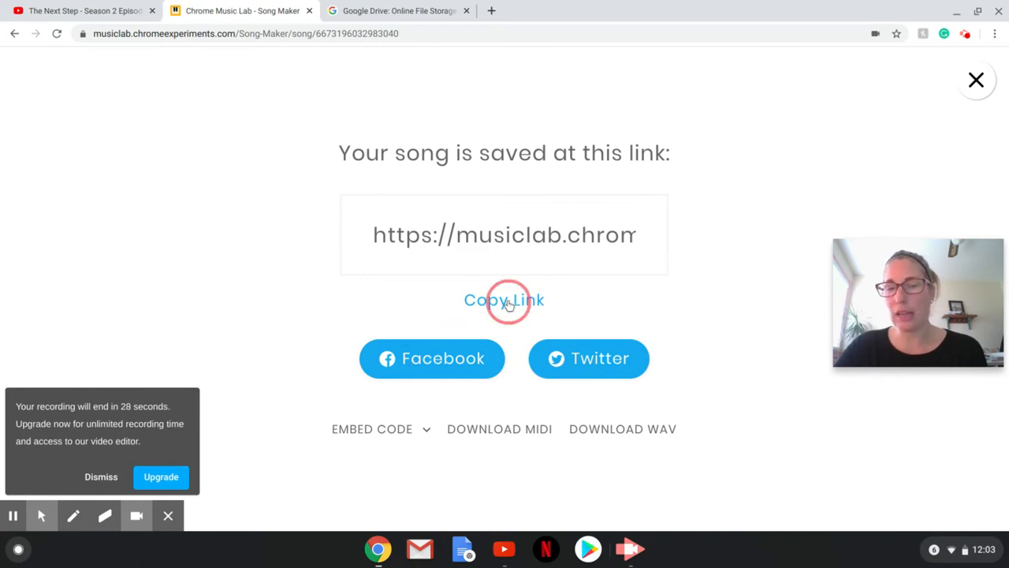